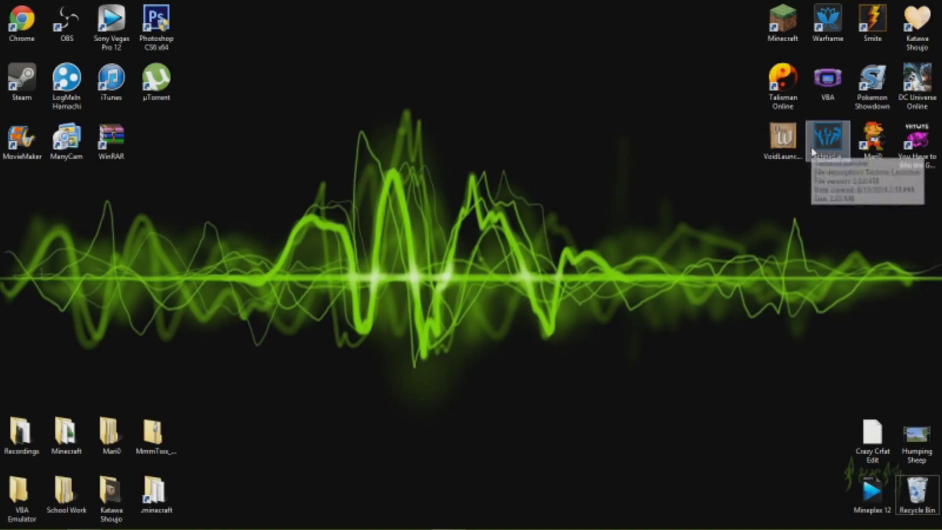
mouse_move(828, 139)
mouse_down()
mouse_move(348, 226)
mouse_move(827, 140)
mouse_up()
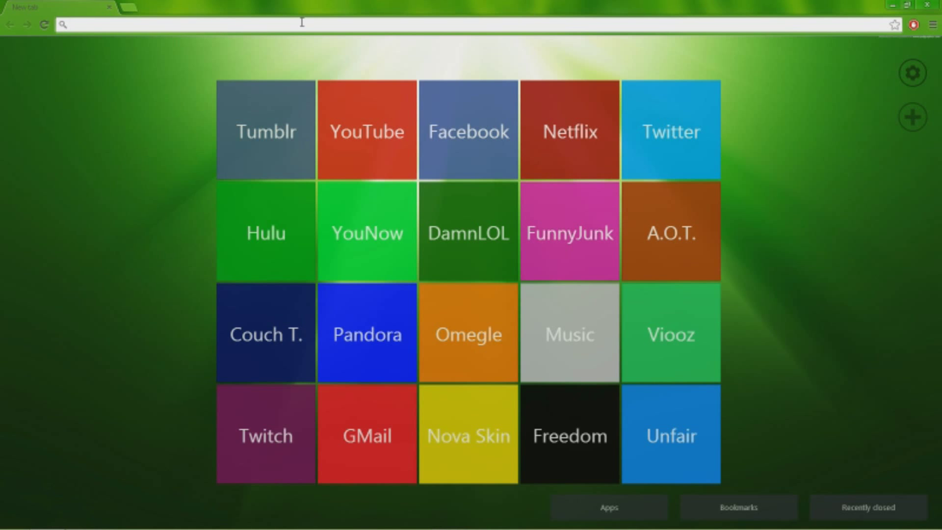
- Search the web for "technic launcher", open the Technic Platform download page and close the search results
text(technic)
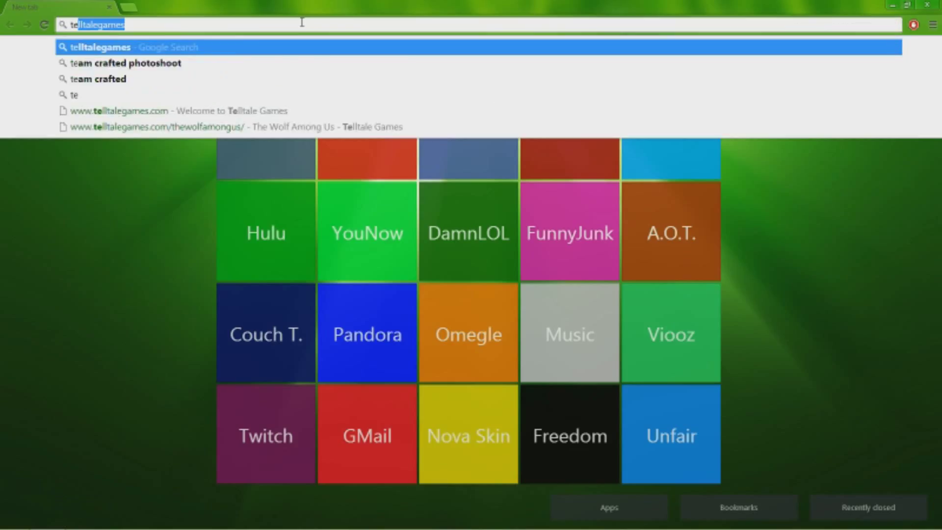
text( launcher)
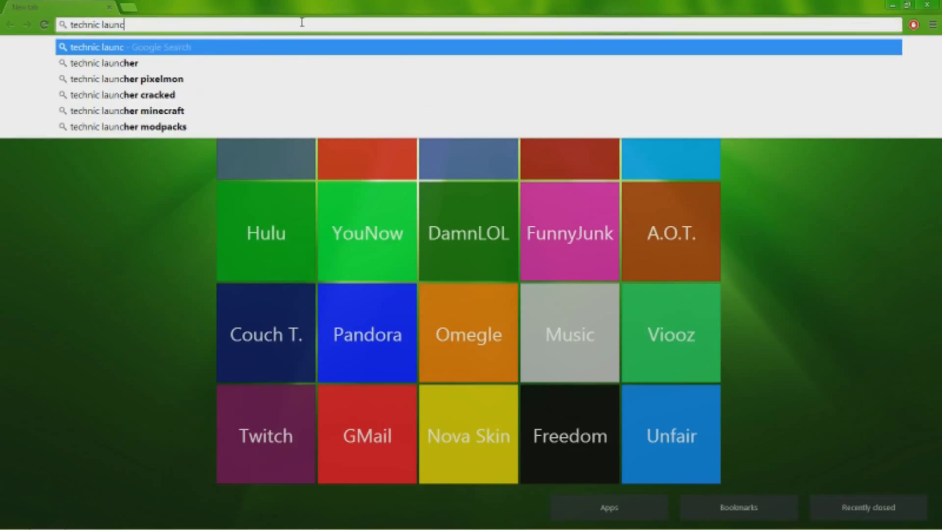
key(Return)
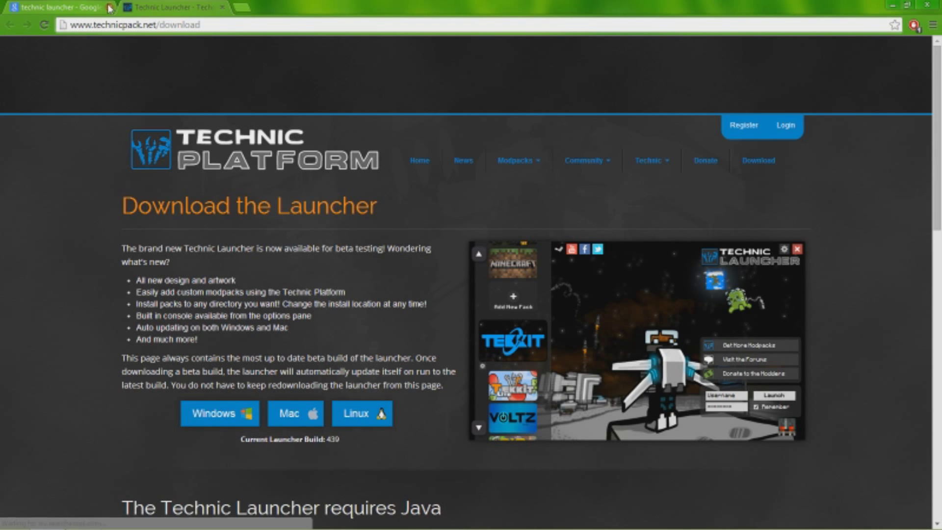
click(106, 7)
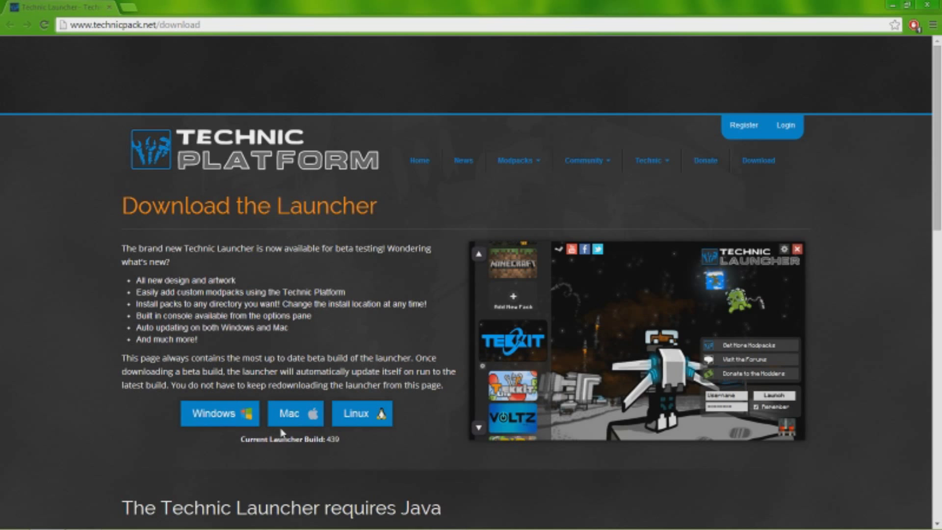
- Try to save the Windows version of the launcher to the Desktop as TechnicLauncher
click(217, 416)
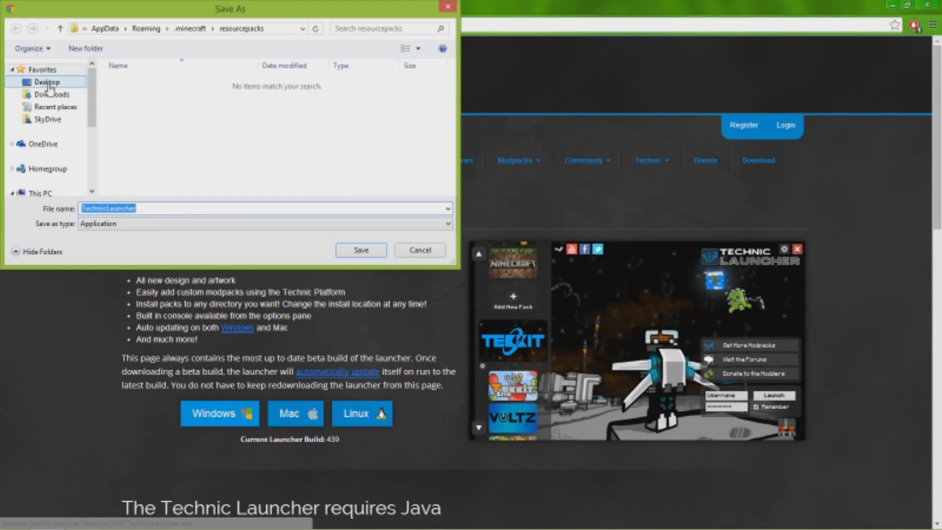
click(49, 85)
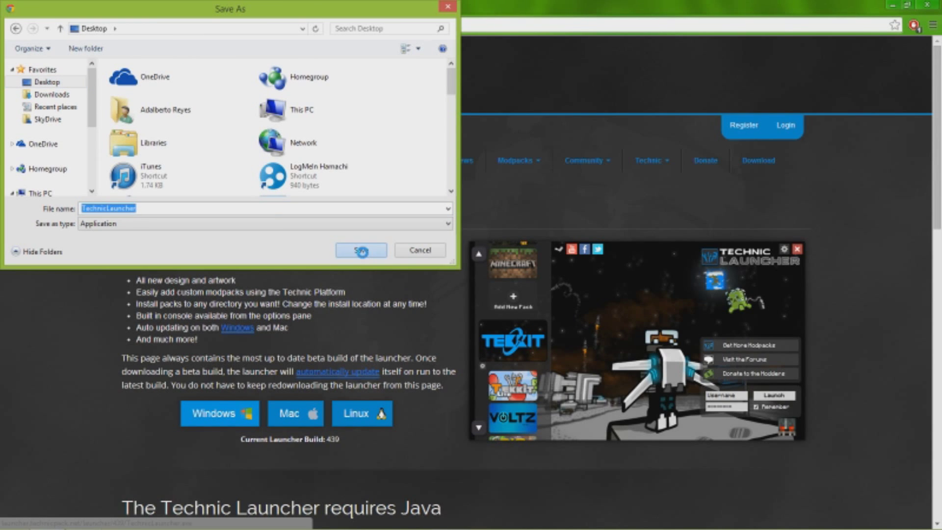
click(362, 251)
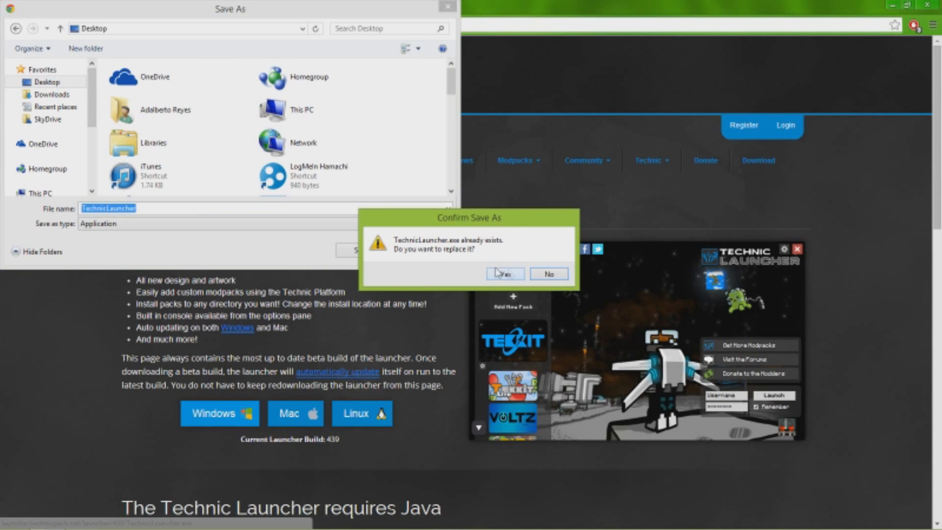
click(548, 274)
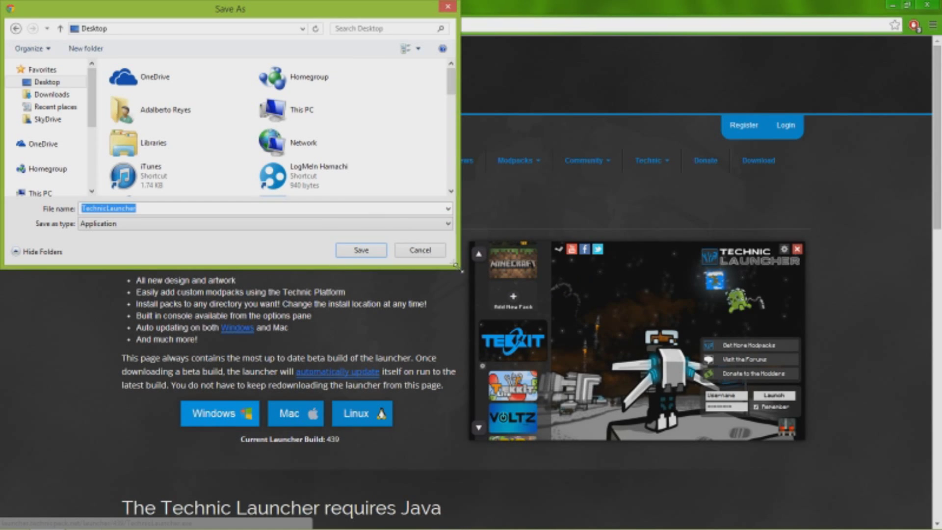
click(424, 253)
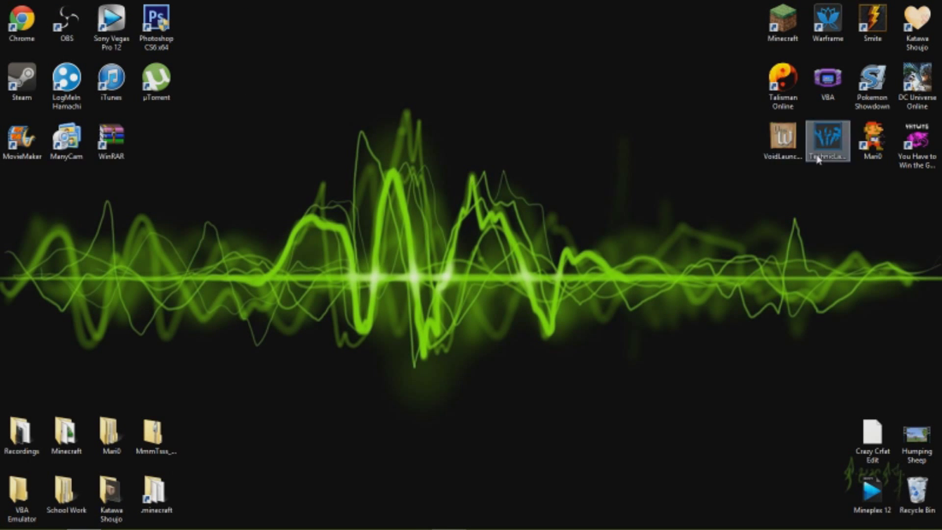
- Start the Technic Launcher from the desktop, keeping its icon in its original place among the game shortcuts
drag(832, 147, 473, 146)
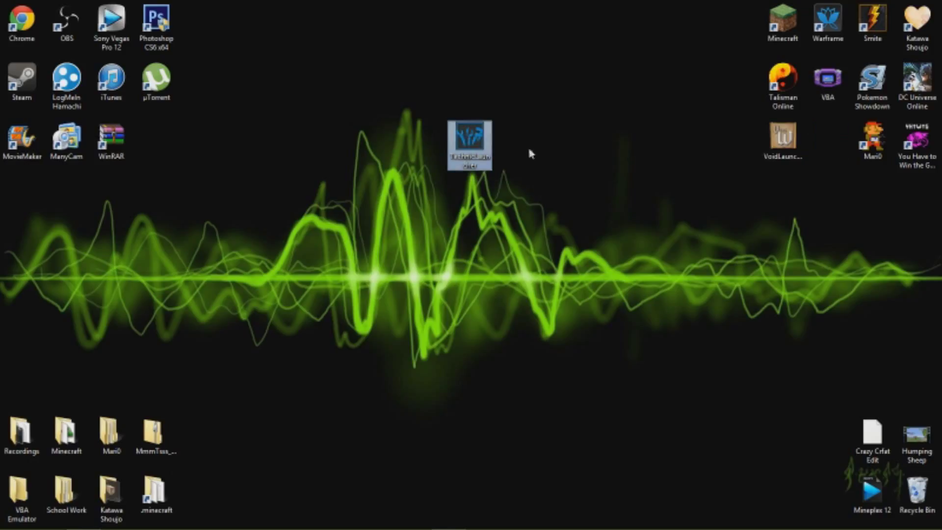
double_click(465, 139)
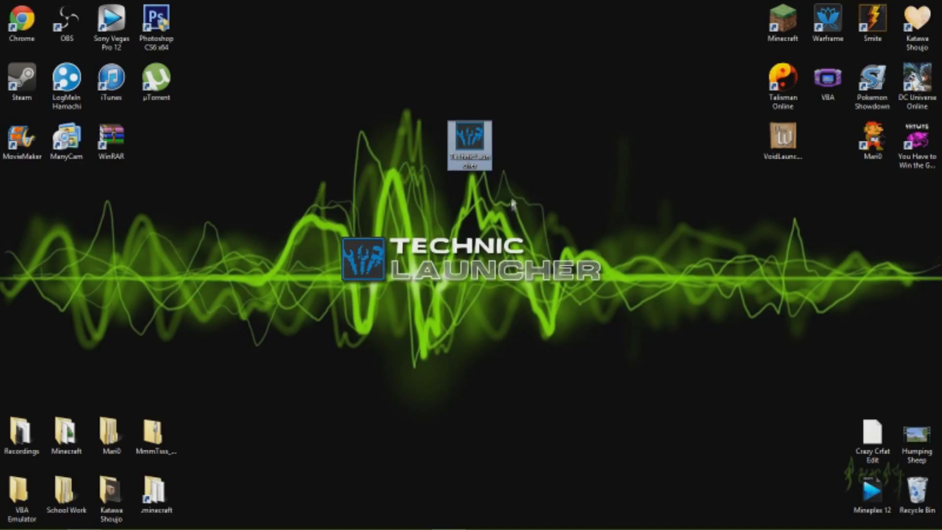
drag(474, 161, 833, 161)
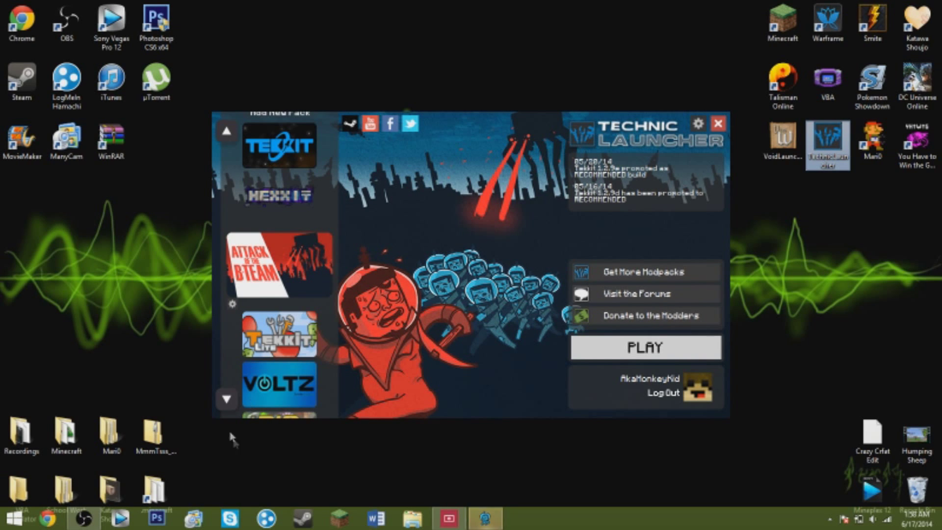
- Look through the launcher's available modpacks and view the dialog for adding a new pack by delivery URL
click(227, 400)
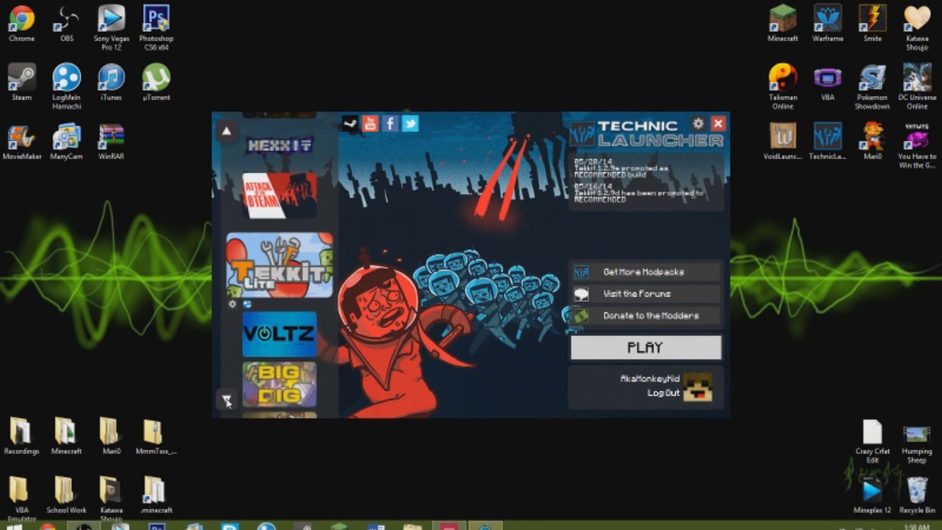
click(227, 401)
click(227, 400)
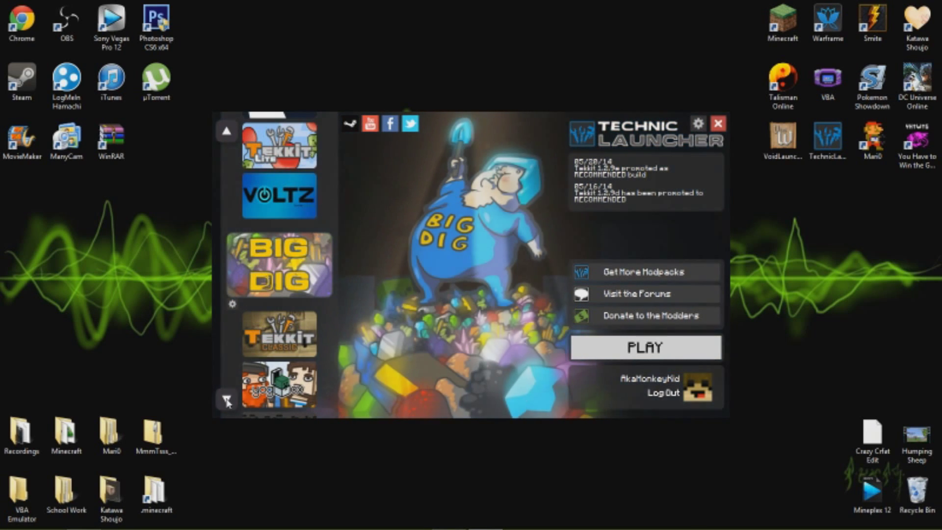
click(226, 400)
click(227, 400)
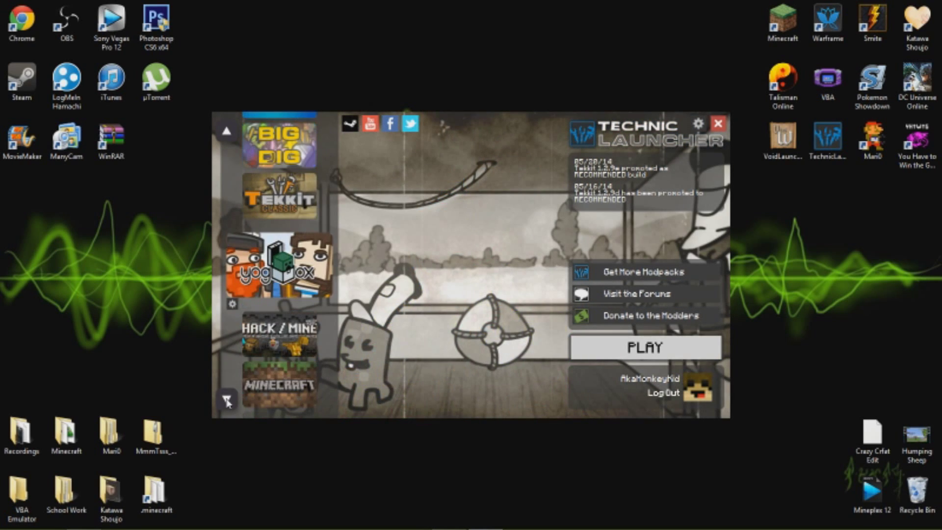
click(226, 400)
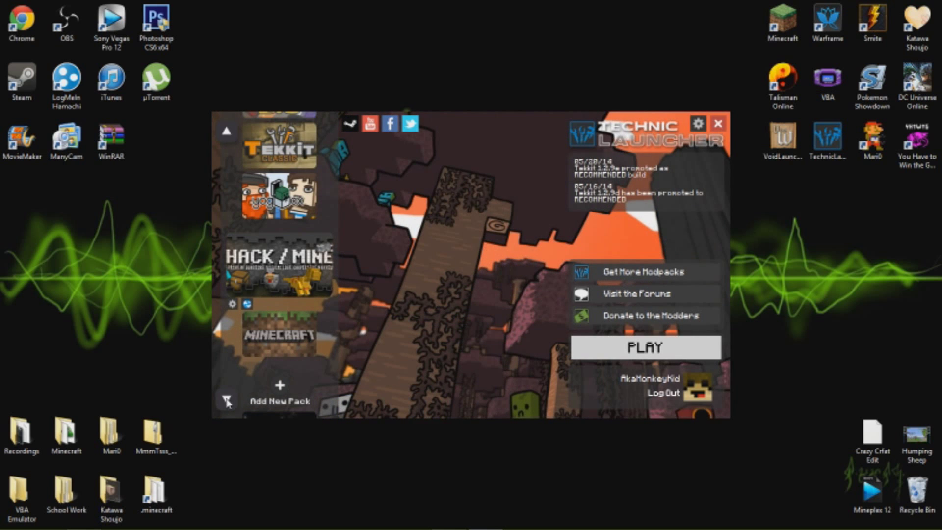
click(226, 401)
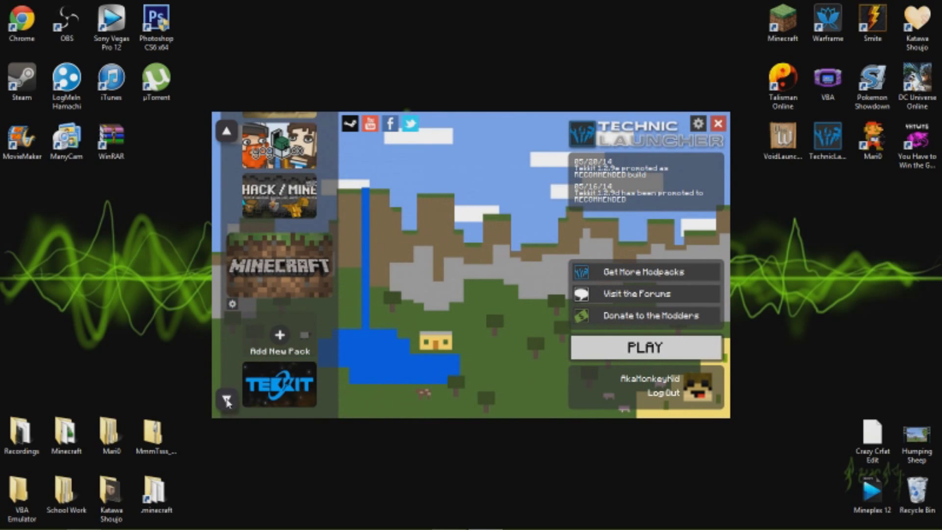
click(226, 400)
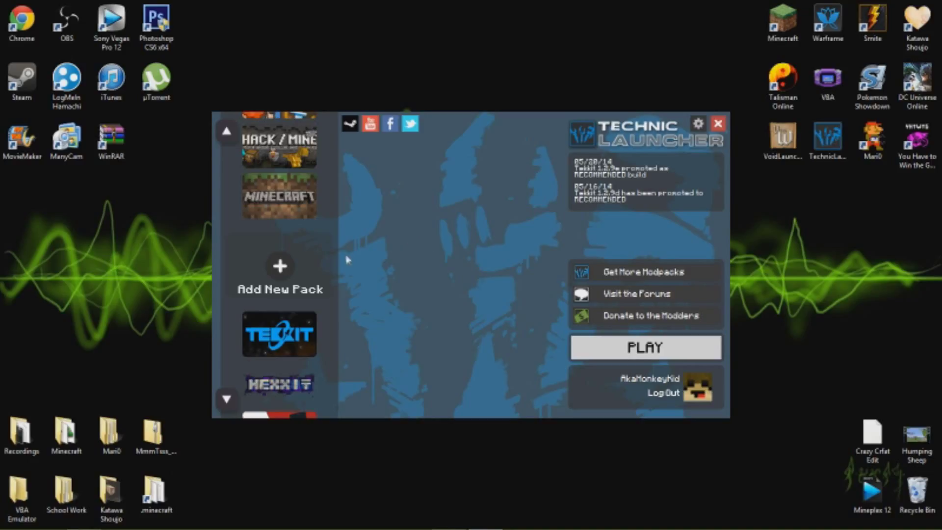
click(286, 269)
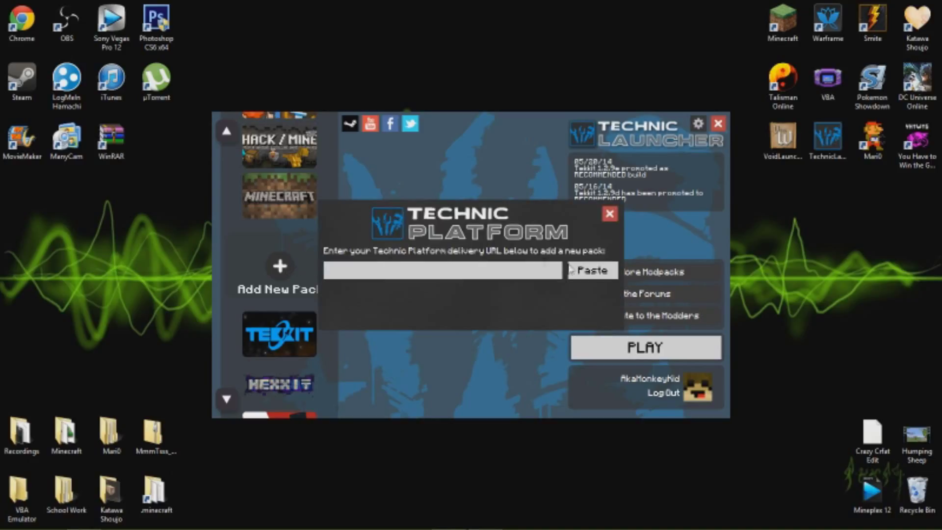
click(608, 215)
- Launch the Attack of the B-Team modpack and maximize its Minecraft window
click(228, 396)
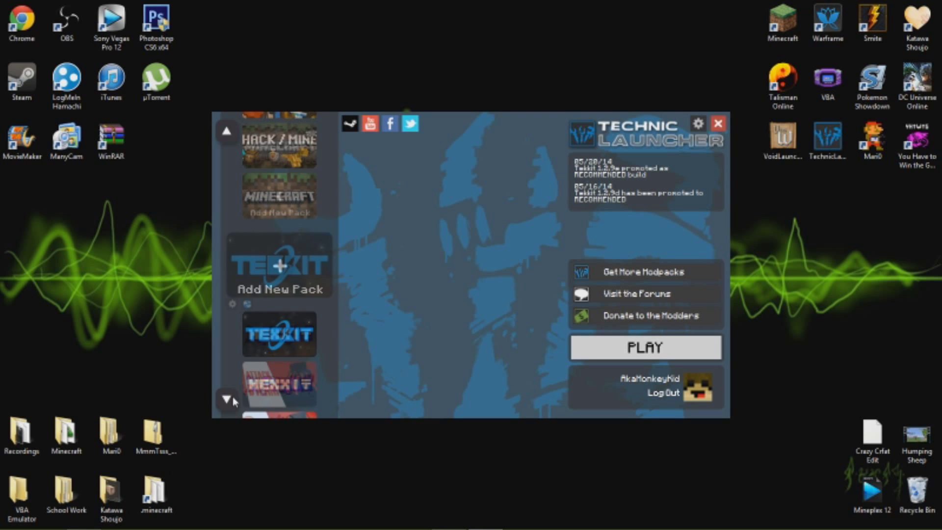
click(227, 396)
click(229, 396)
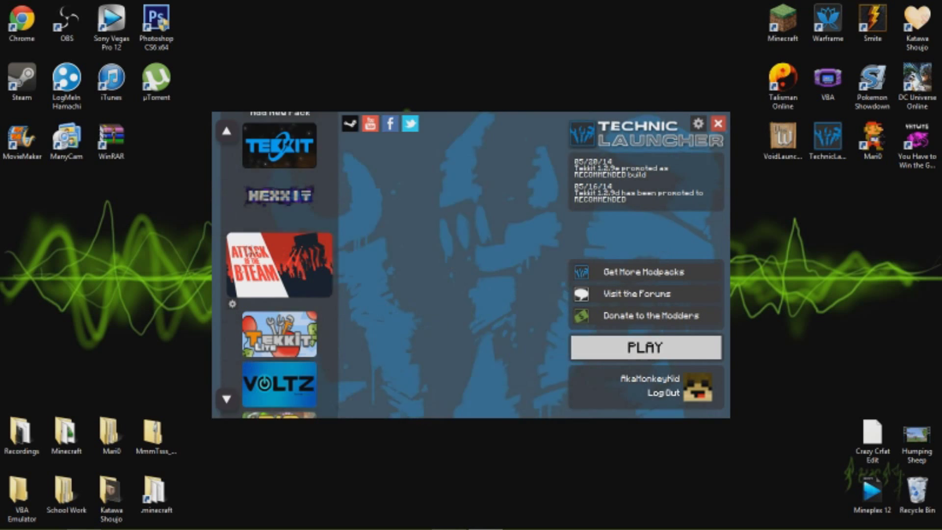
click(642, 349)
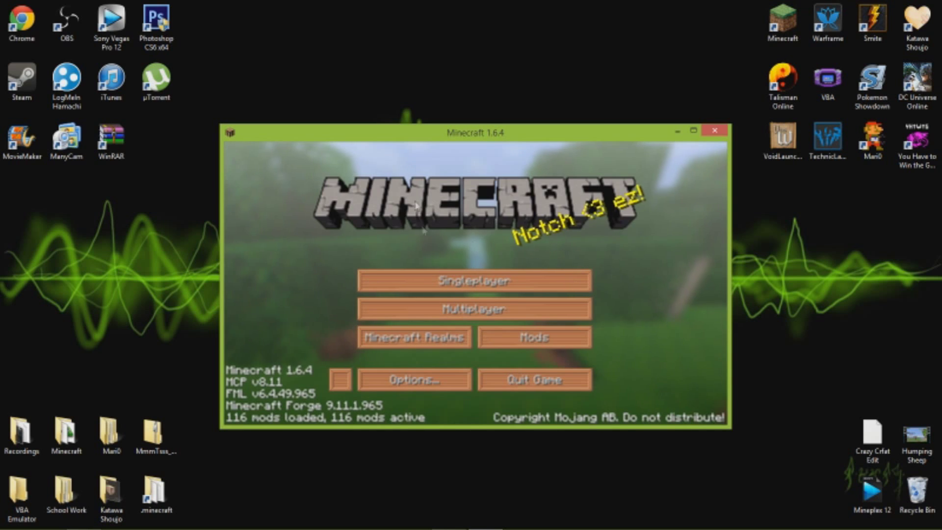
double_click(561, 134)
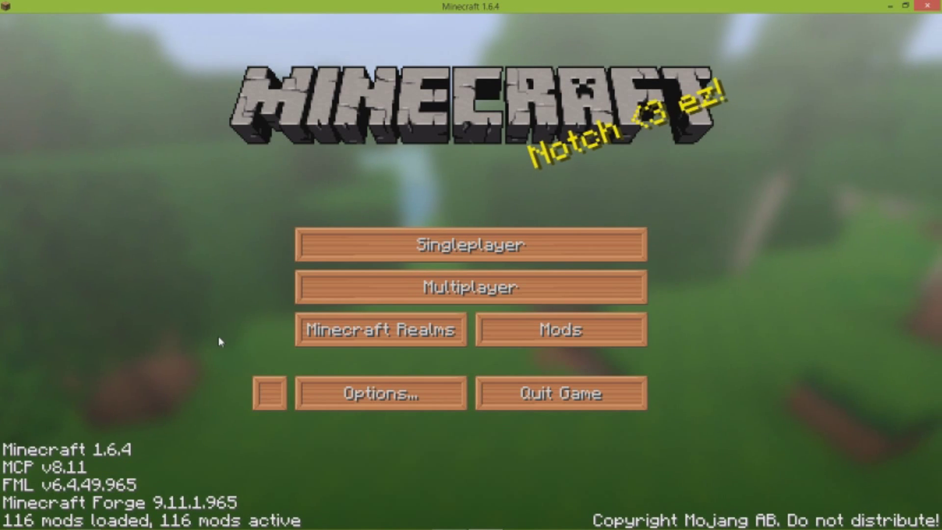
- Check the existing Omegle Potato world in the singleplayer world list and return to the main menu
click(449, 246)
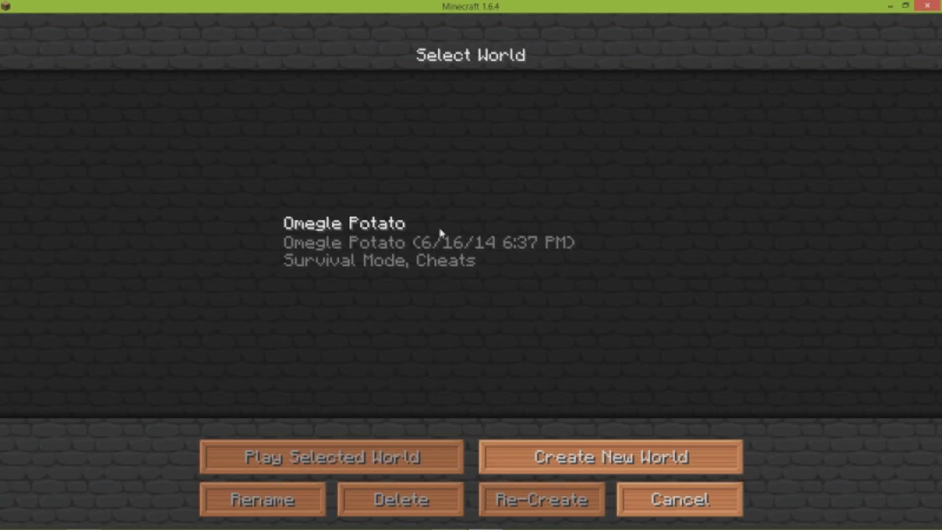
click(393, 245)
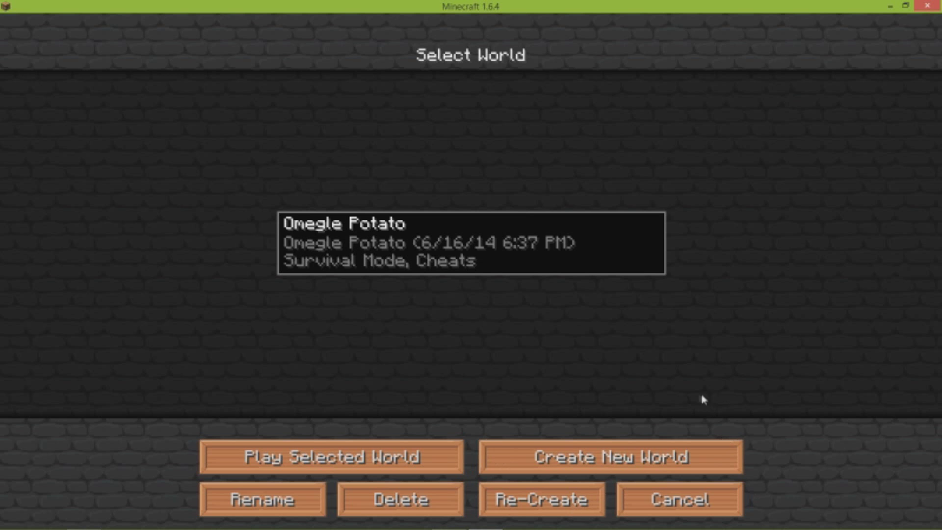
click(686, 514)
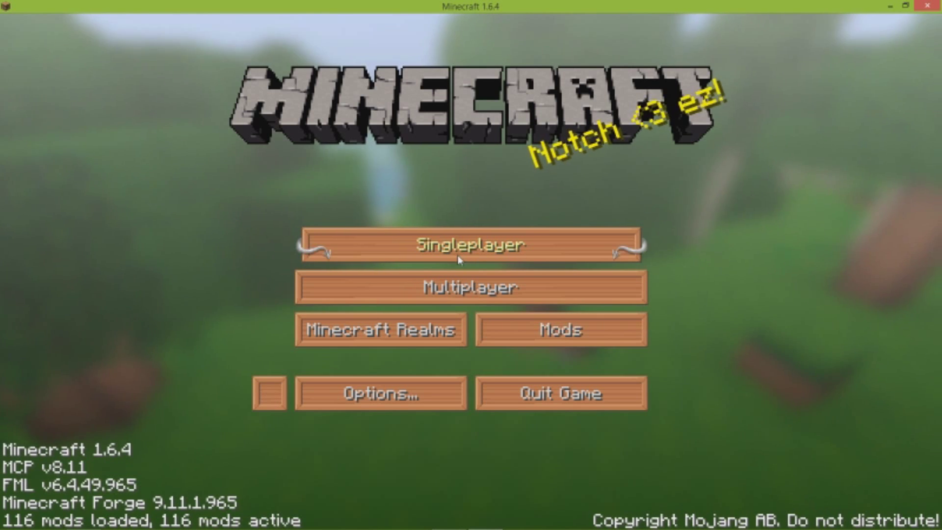
- Create a new singleplayer Survival world named "I love potatoes xD"
click(494, 245)
click(487, 458)
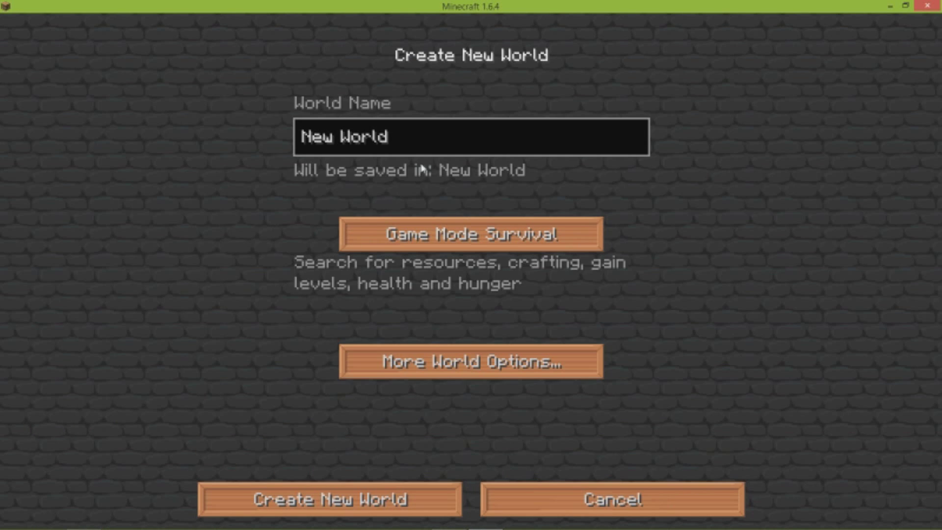
key(BackSpace)
key(BackSpace)
key(BackSpace)
key(BackSpace)
key(BackSpace)
key(BackSpace)
key(BackSpace)
key(BackSpace)
key(BackSpace)
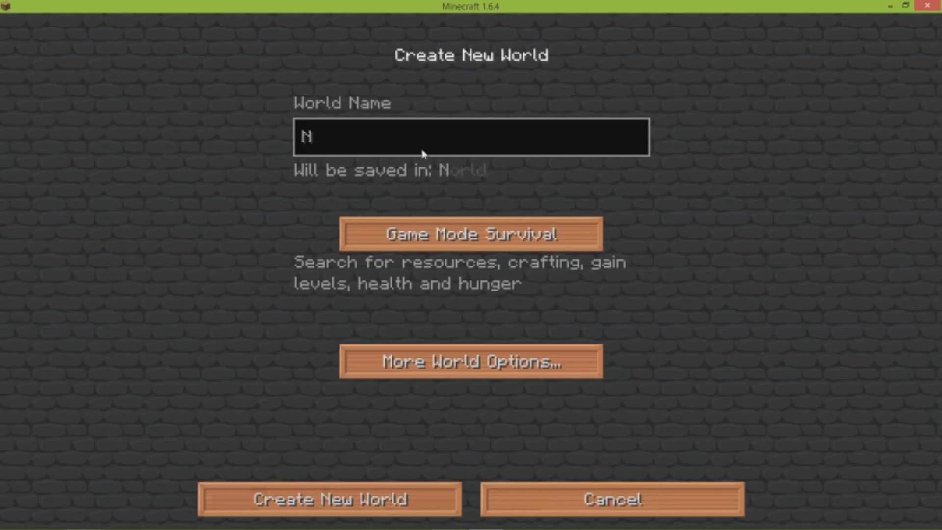
text(I love pota)
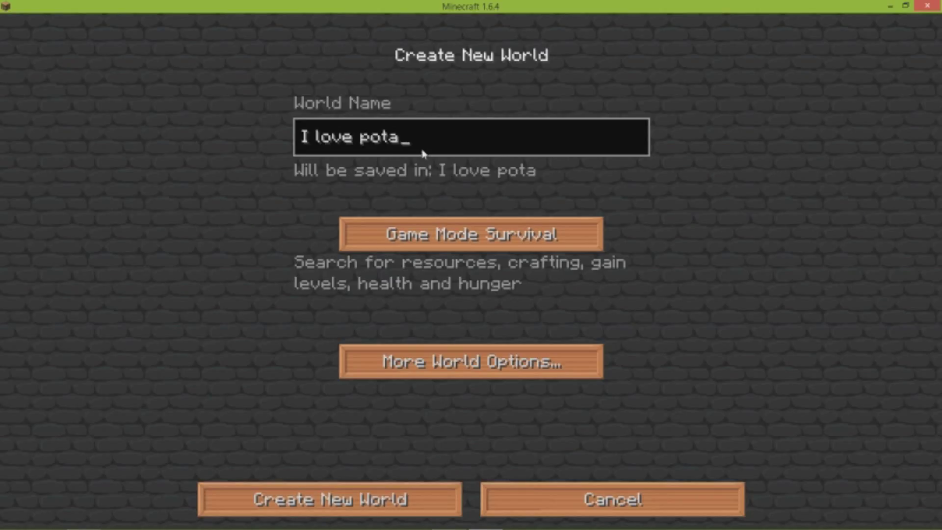
text(toes xD)
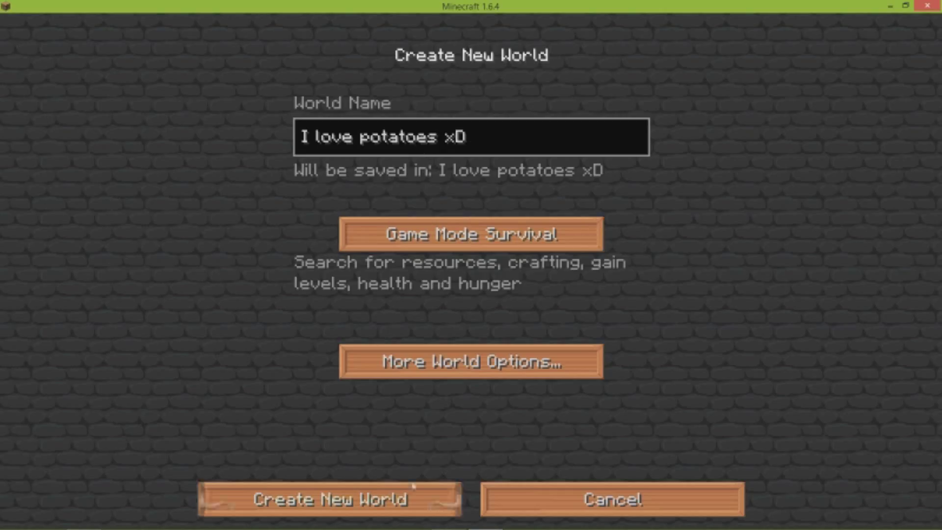
click(394, 510)
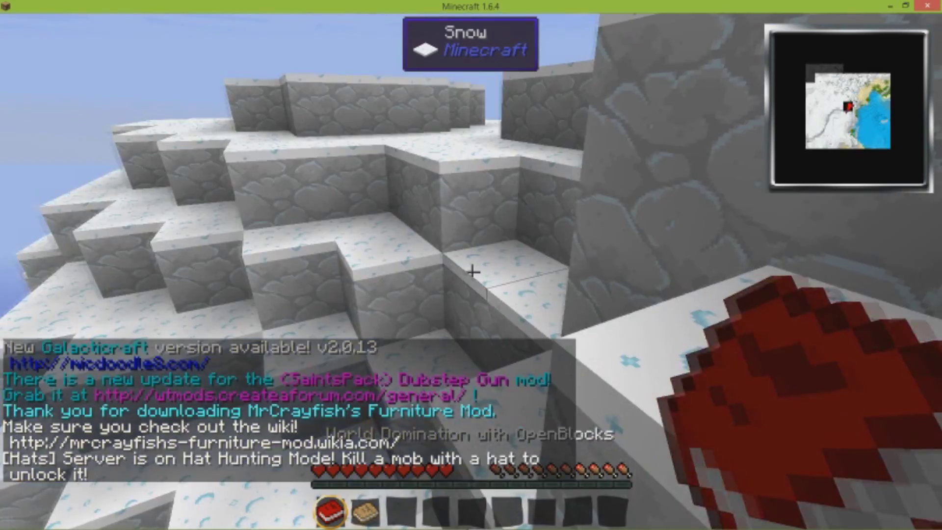
- Walk forward across the snowy terrain and look around the new world
key(w)
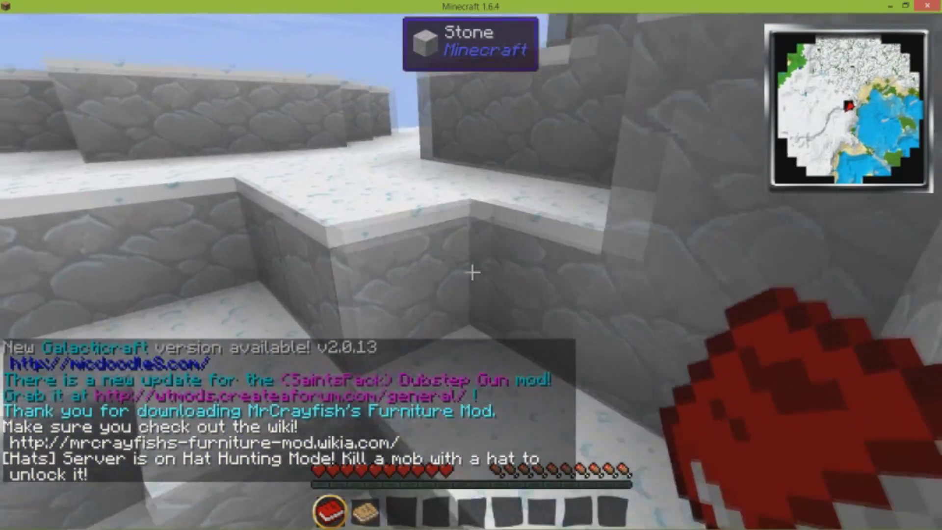
key(w)
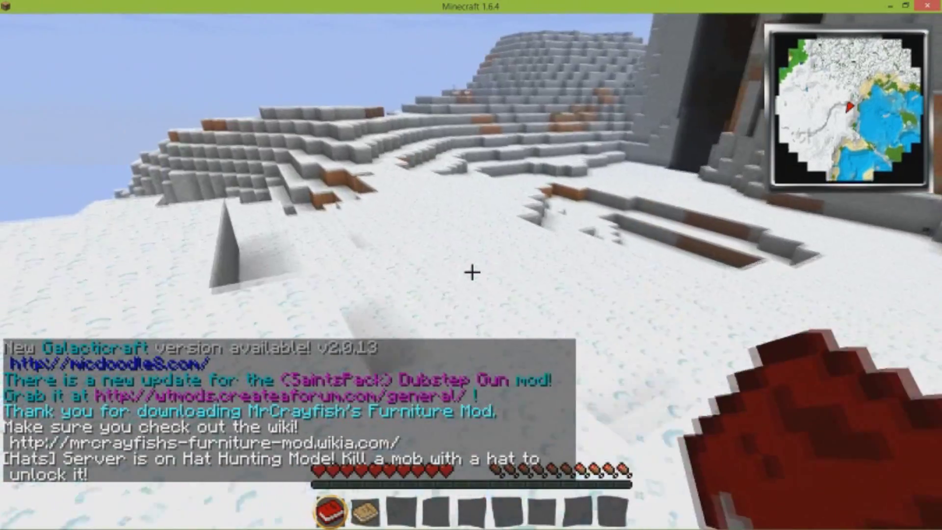
mouse_move(425, 283)
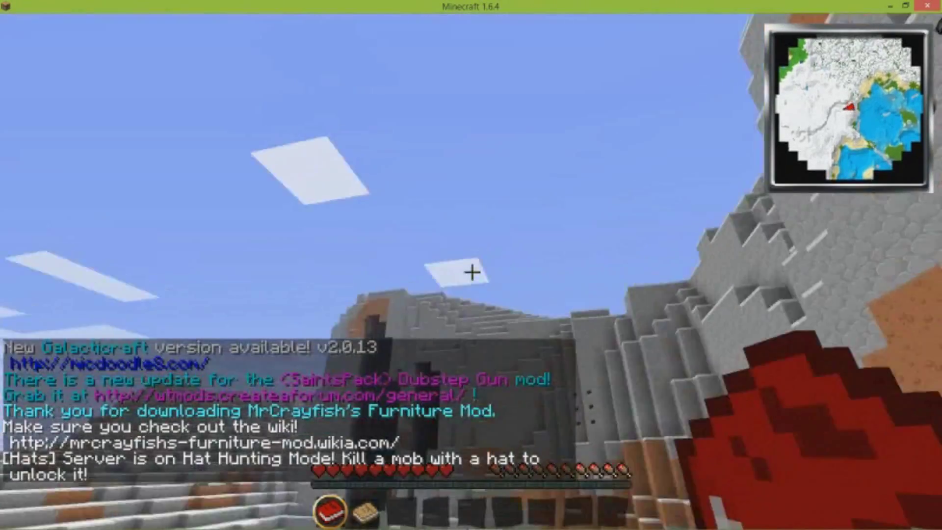
- Examine the modpack's blocks and items in the inventory's item list up to page 17 and return to the game
key(e)
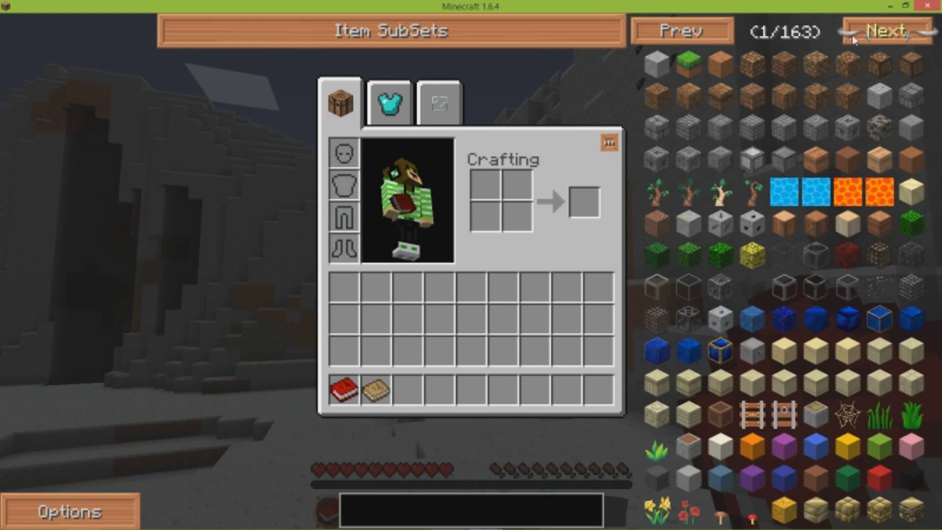
triple_click(863, 31)
double_click(862, 32)
double_click(862, 31)
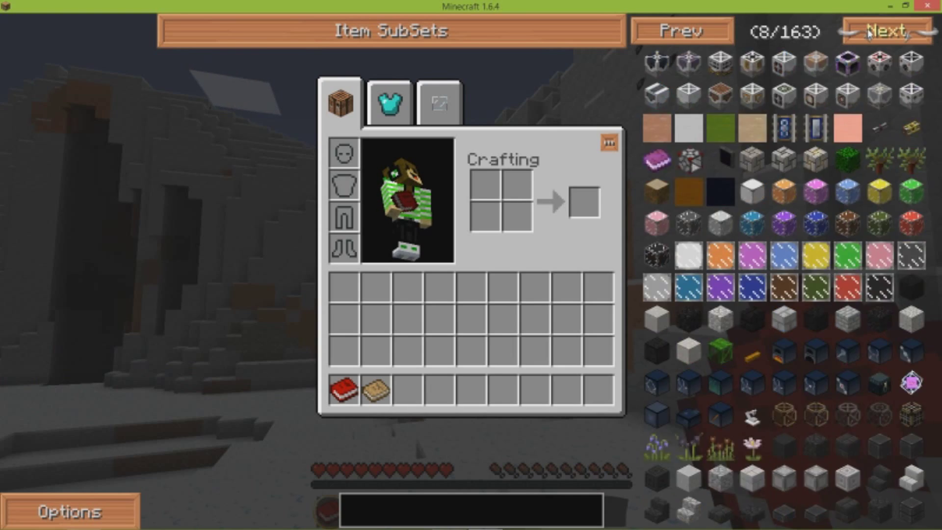
double_click(862, 31)
double_click(862, 31)
double_click(862, 32)
double_click(863, 31)
click(862, 31)
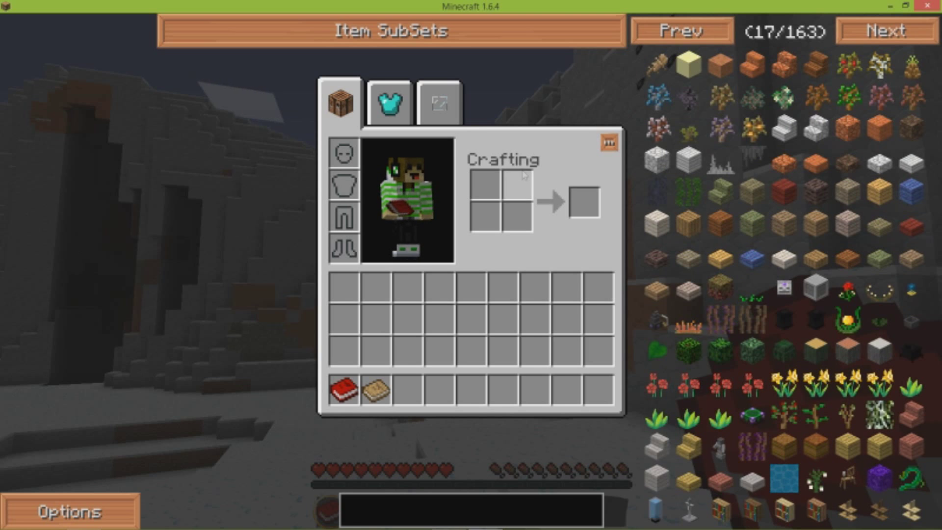
key(Escape)
- Save and quit the world to the title screen, and close both Minecraft and the Technic Launcher
key(Escape)
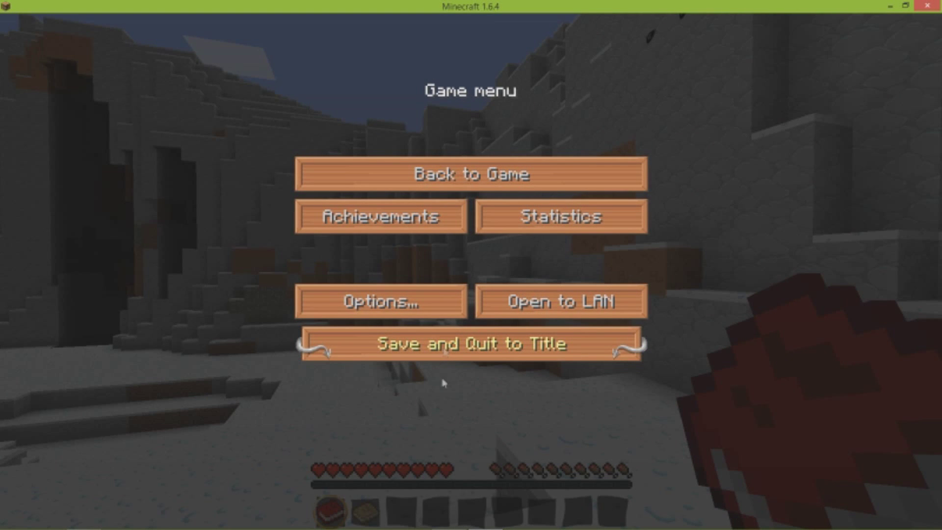
click(460, 371)
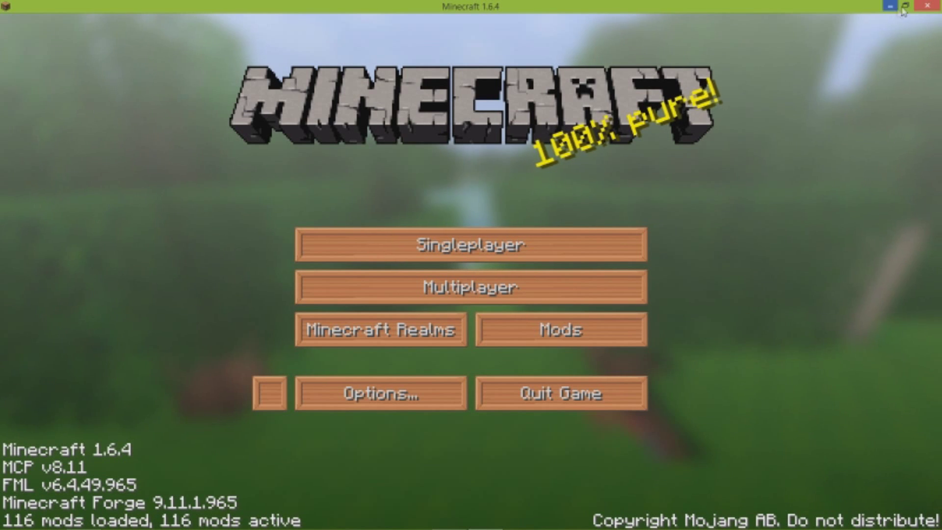
click(927, 6)
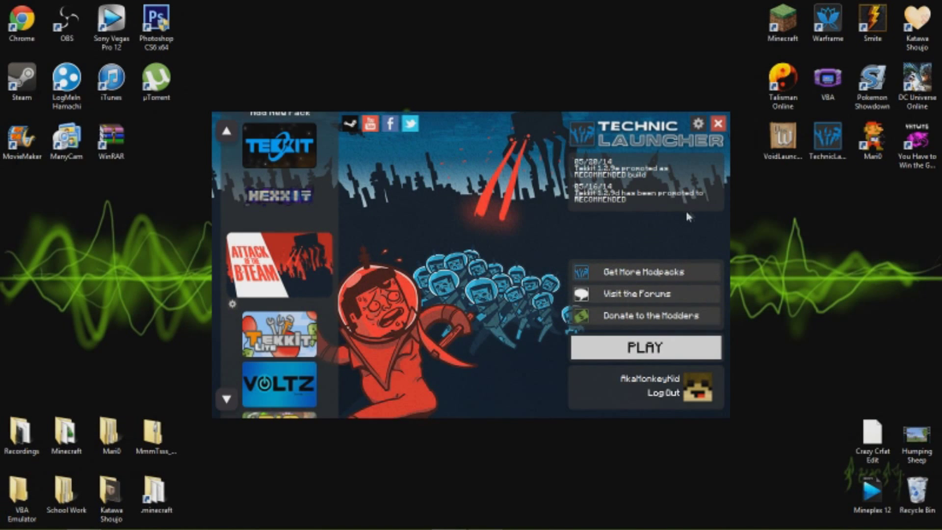
click(718, 124)
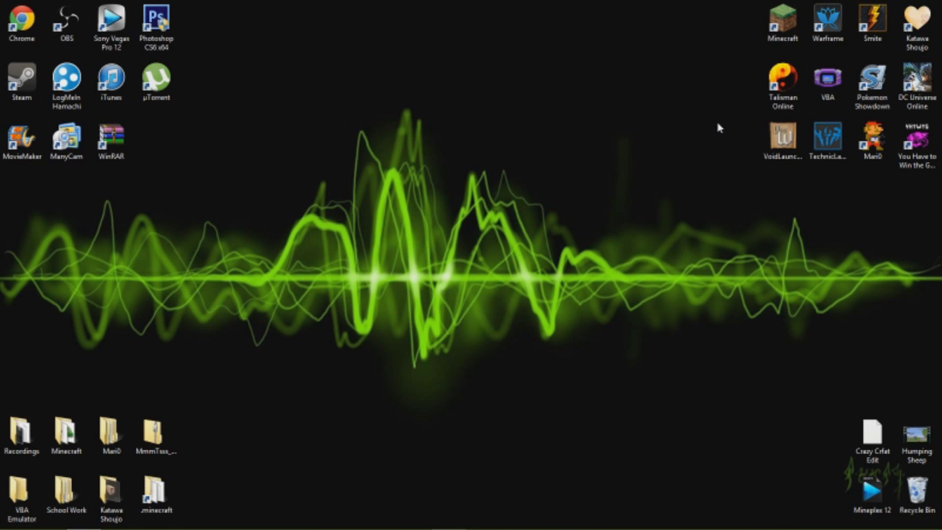